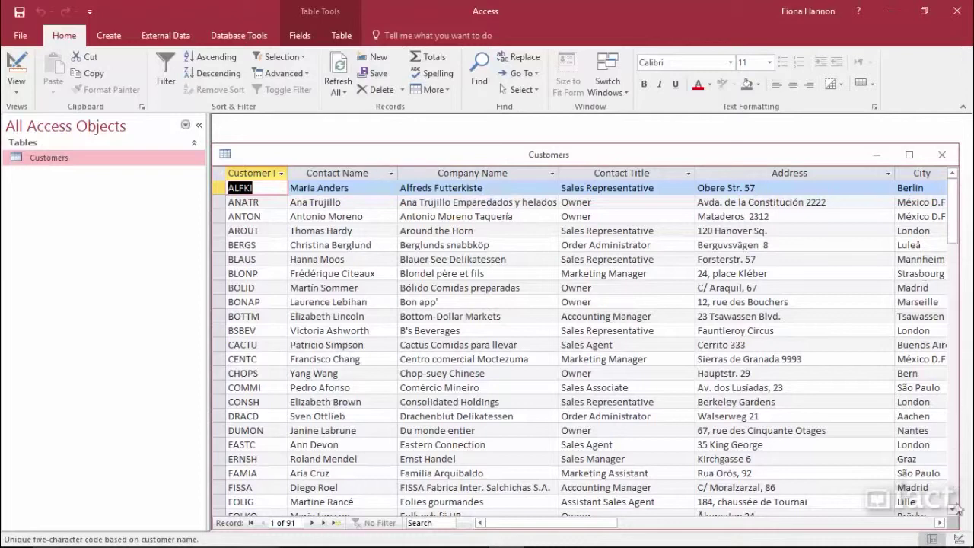
- Look across the remaining fields of the Customers table as far as Fax and close the table
click(940, 522)
click(940, 523)
click(941, 523)
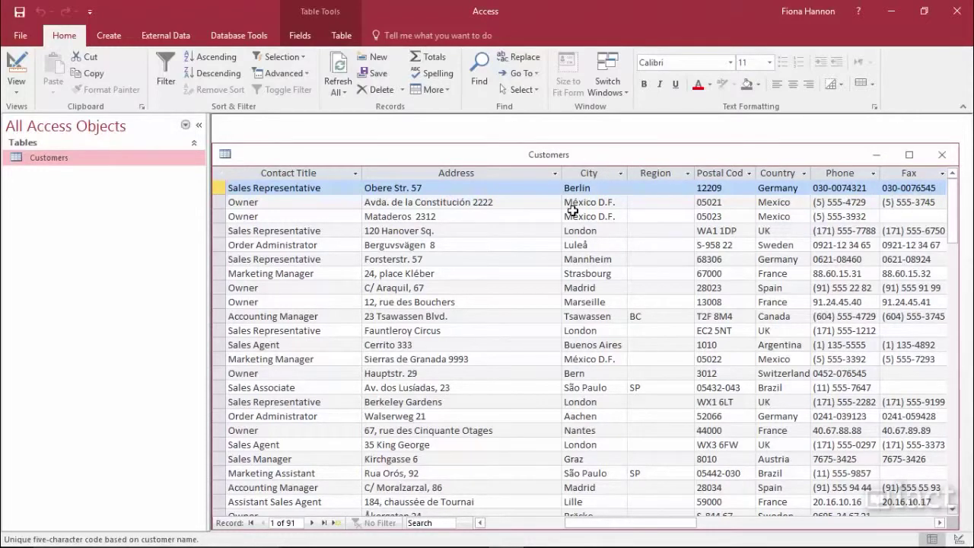
click(942, 156)
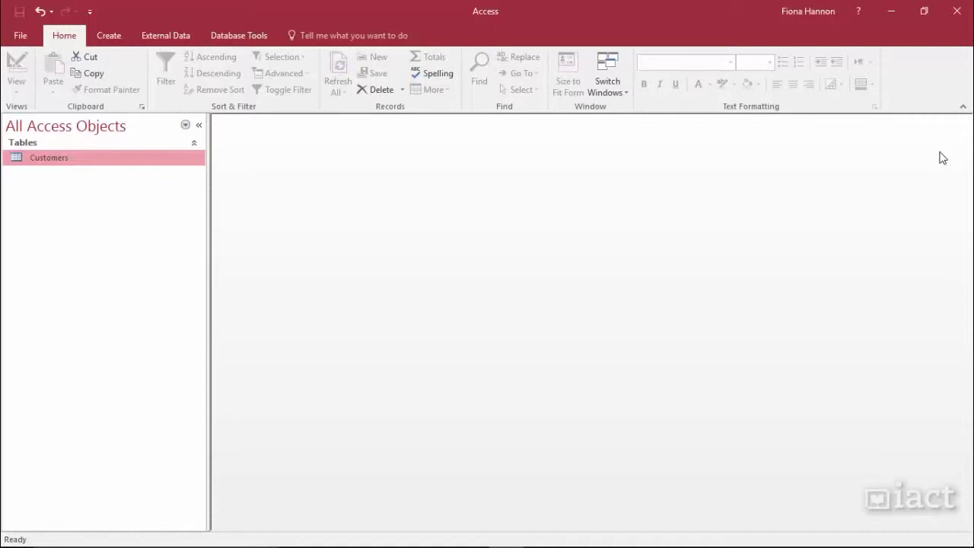
- Create a new query in Design View based on the Customers table and enlarge its field list to show more fields
click(107, 37)
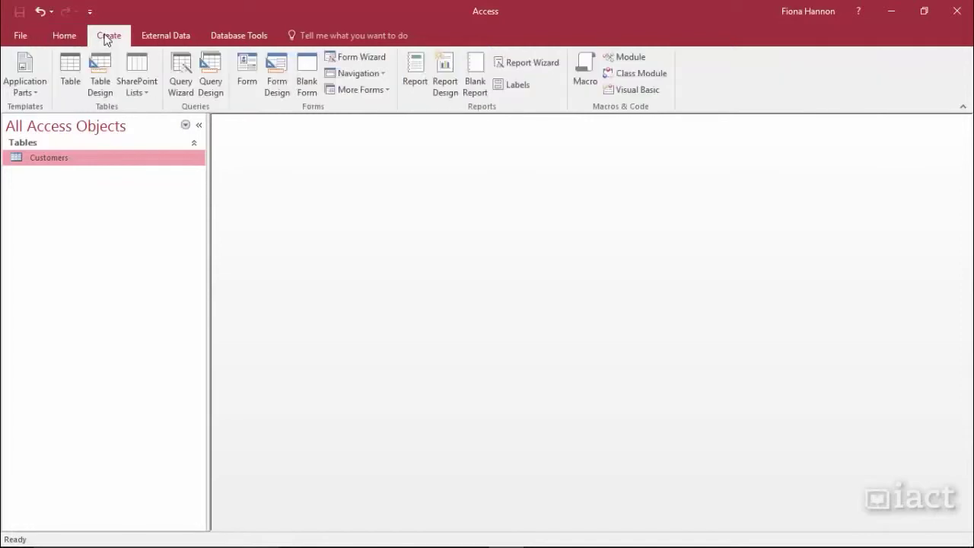
click(211, 89)
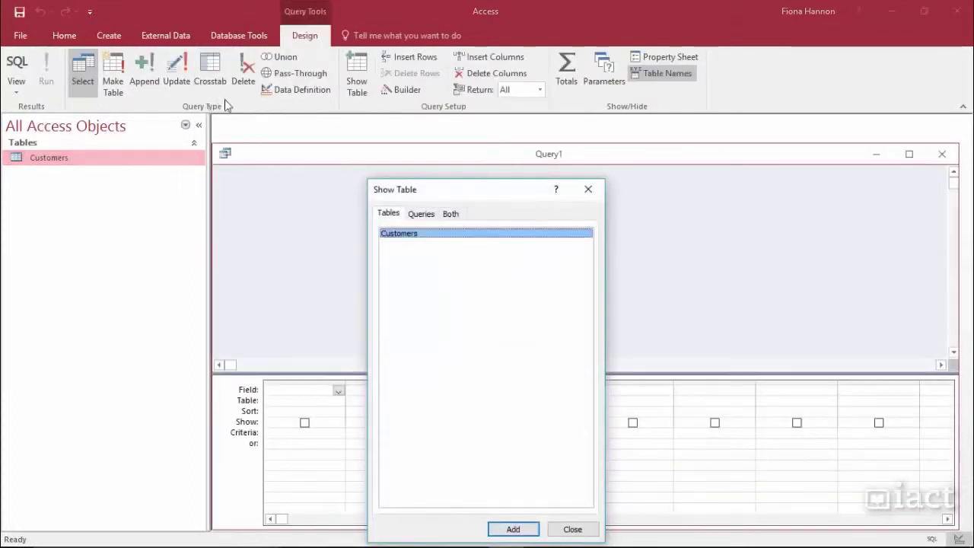
drag(418, 191, 419, 149)
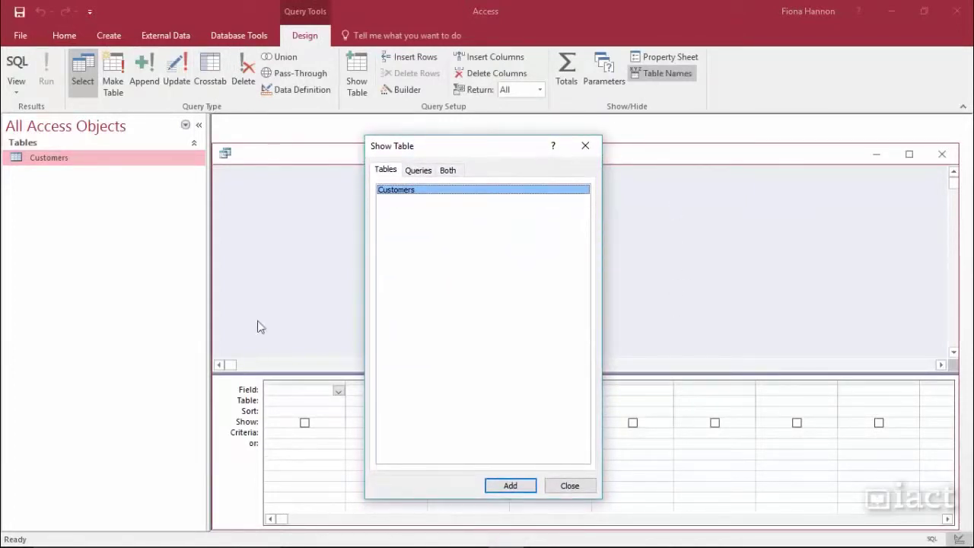
mouse_move(397, 152)
mouse_down()
mouse_move(459, 159)
mouse_move(428, 187)
mouse_move(416, 156)
mouse_up()
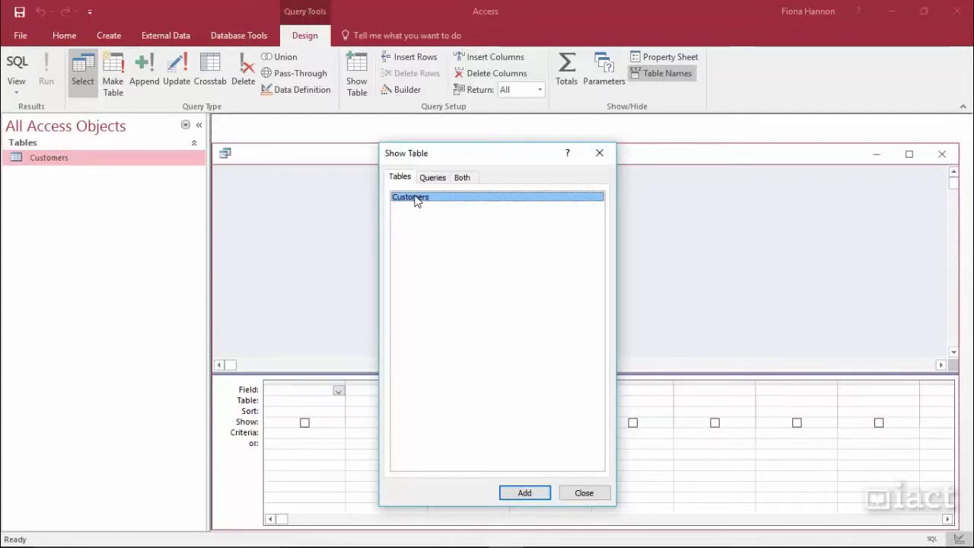
click(524, 494)
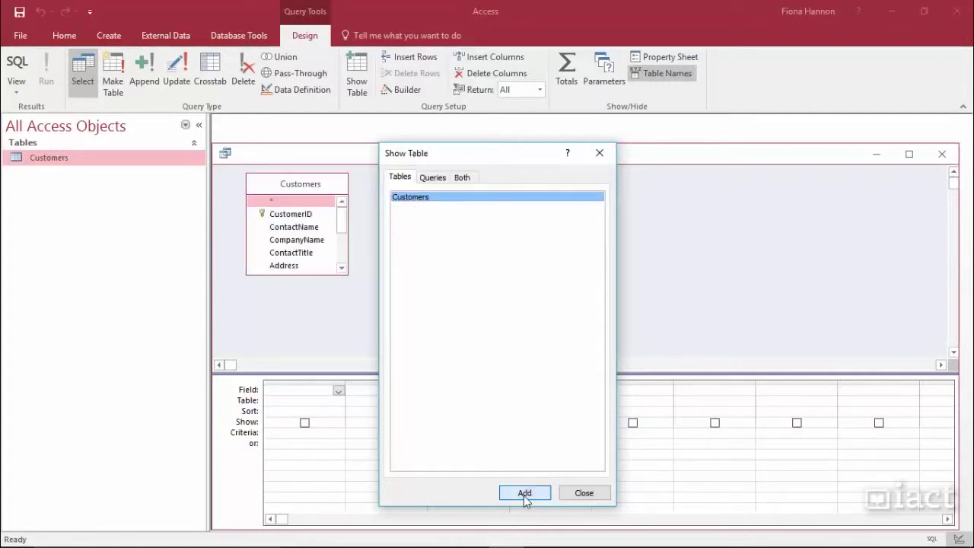
click(577, 493)
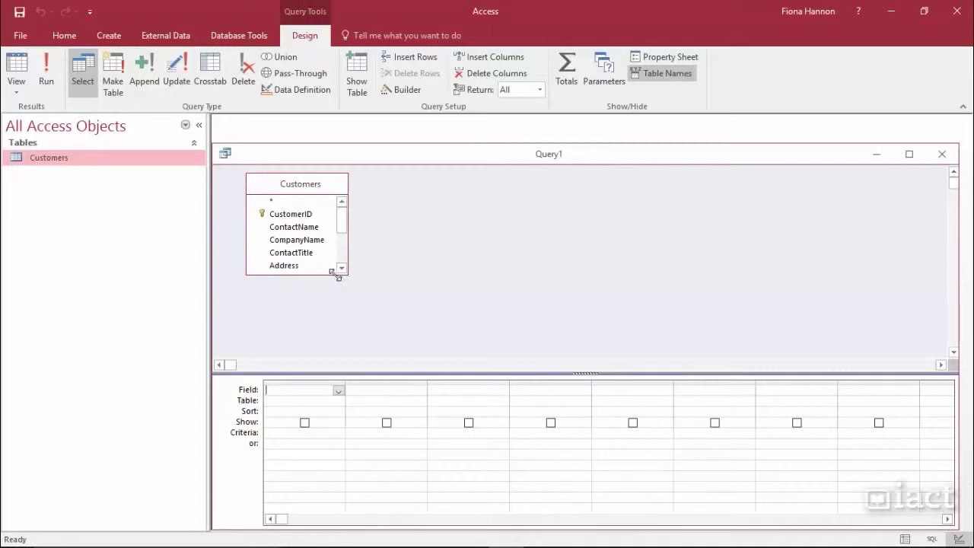
drag(342, 275, 393, 334)
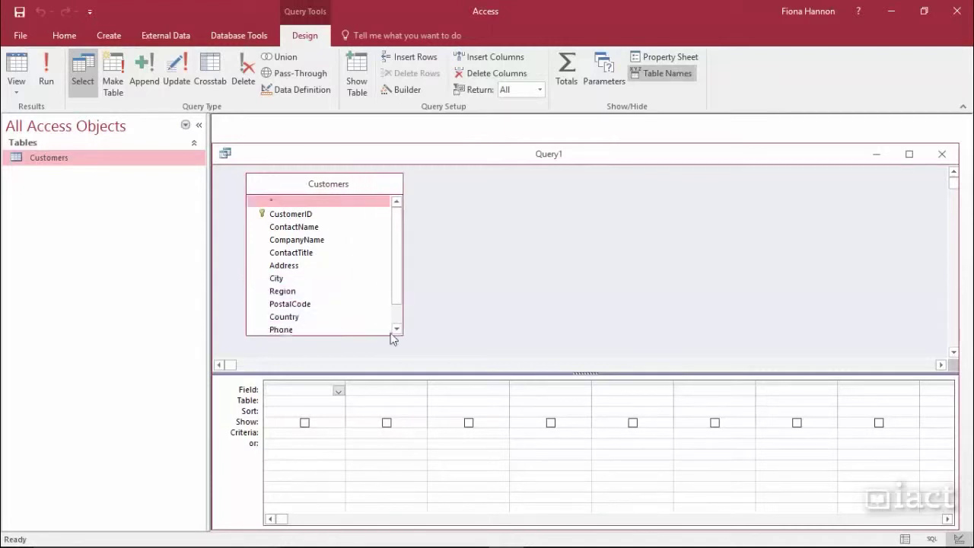
mouse_move(394, 274)
mouse_down()
mouse_move(398, 296)
mouse_move(398, 267)
mouse_up()
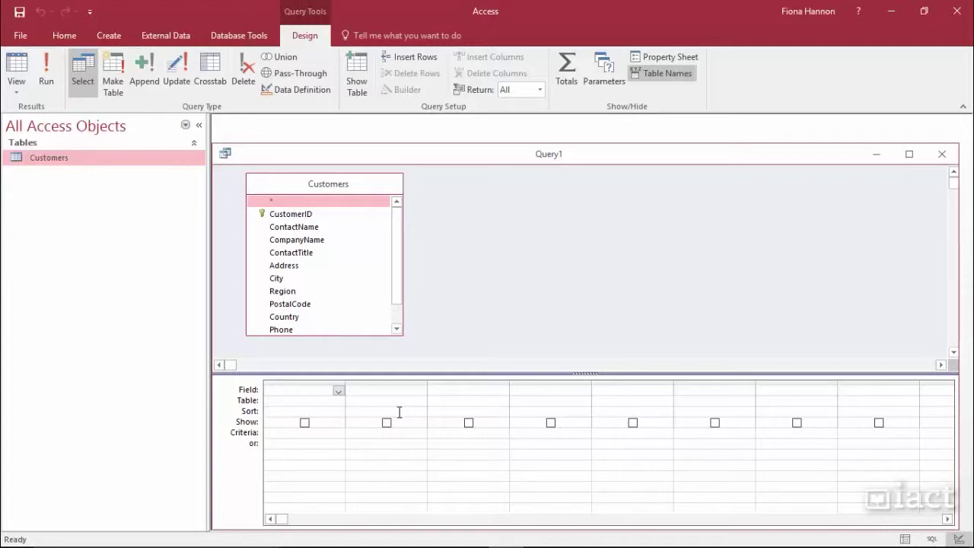
- Add the ContactName, City and Phone fields from the Customers table to the query's design grid
double_click(296, 230)
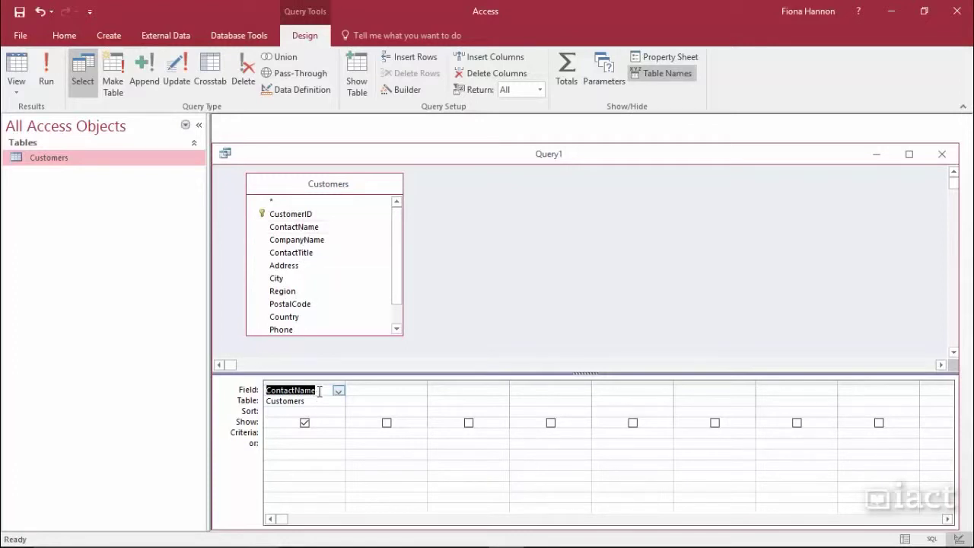
click(408, 392)
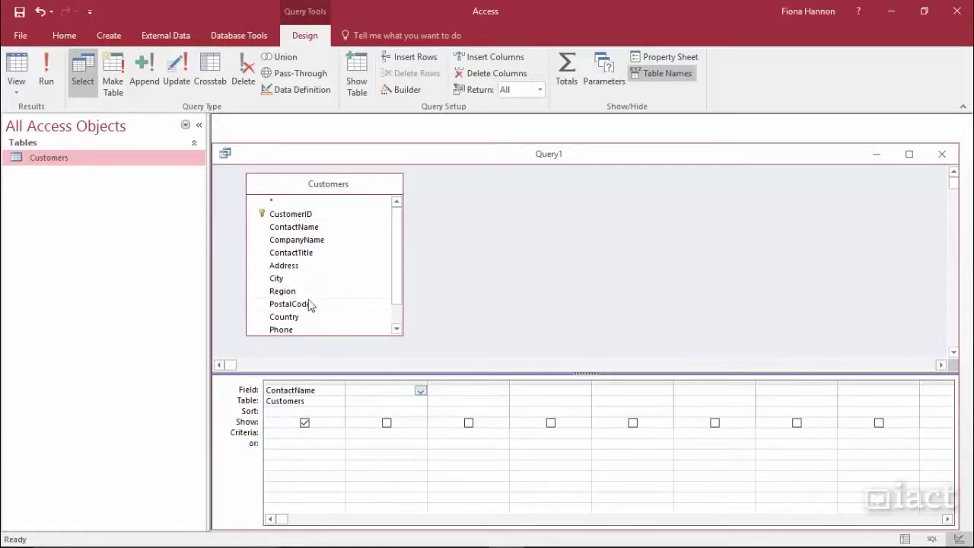
click(279, 280)
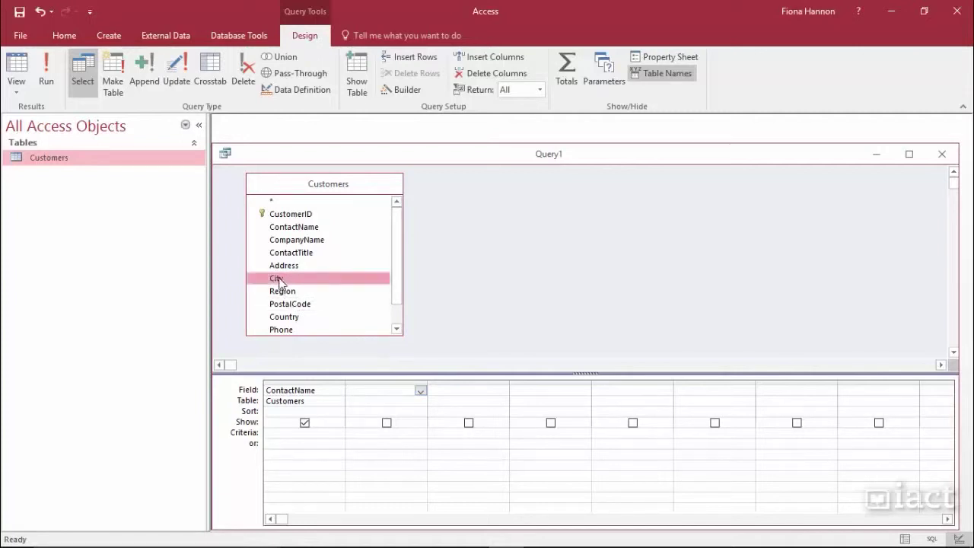
double_click(279, 280)
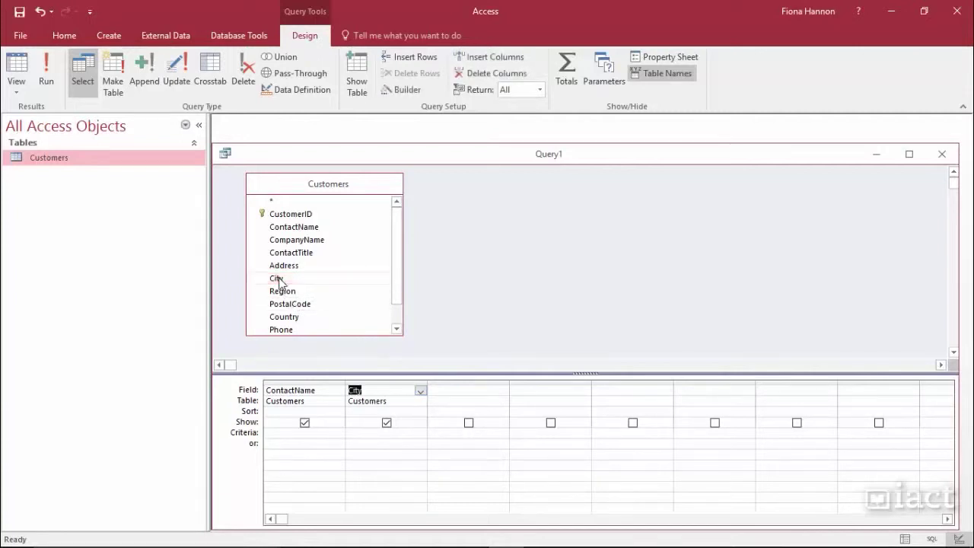
click(453, 389)
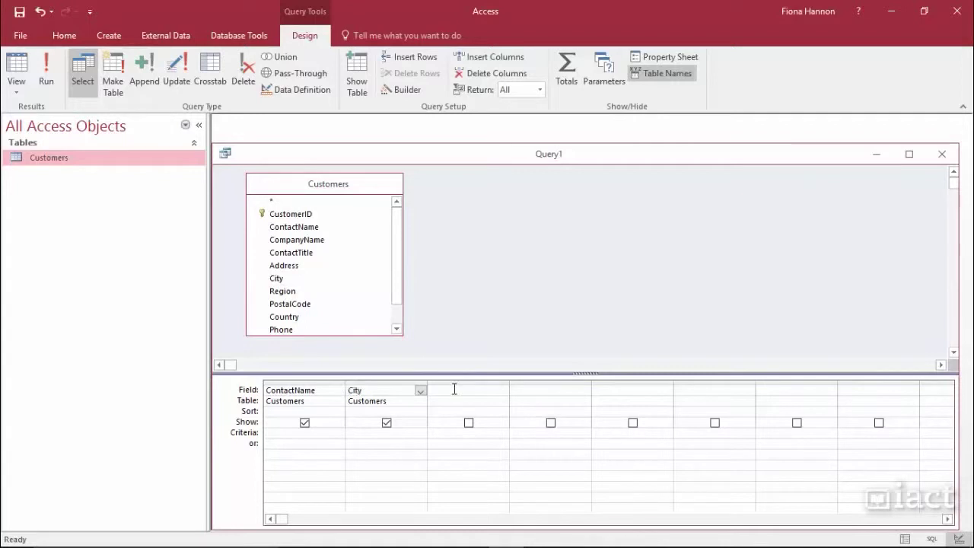
click(395, 328)
click(396, 329)
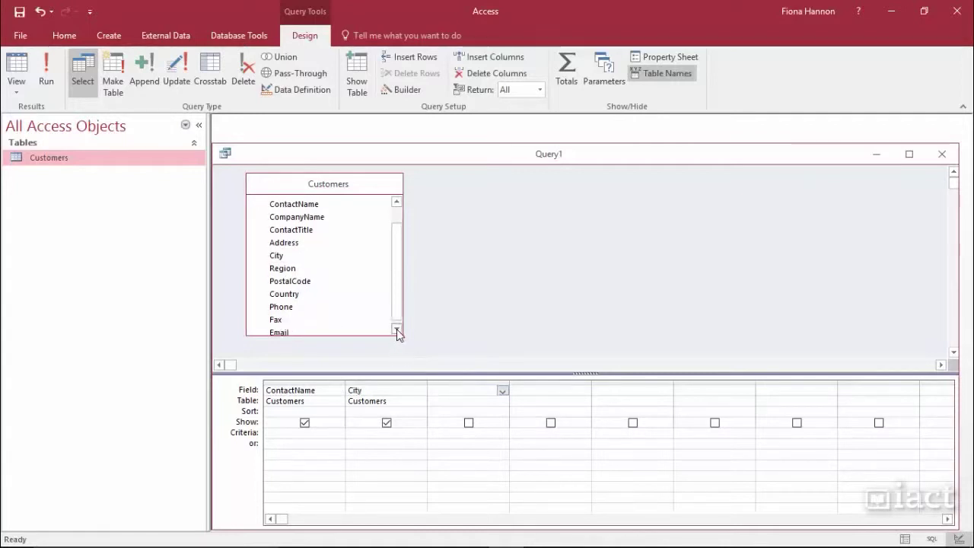
click(309, 304)
double_click(309, 304)
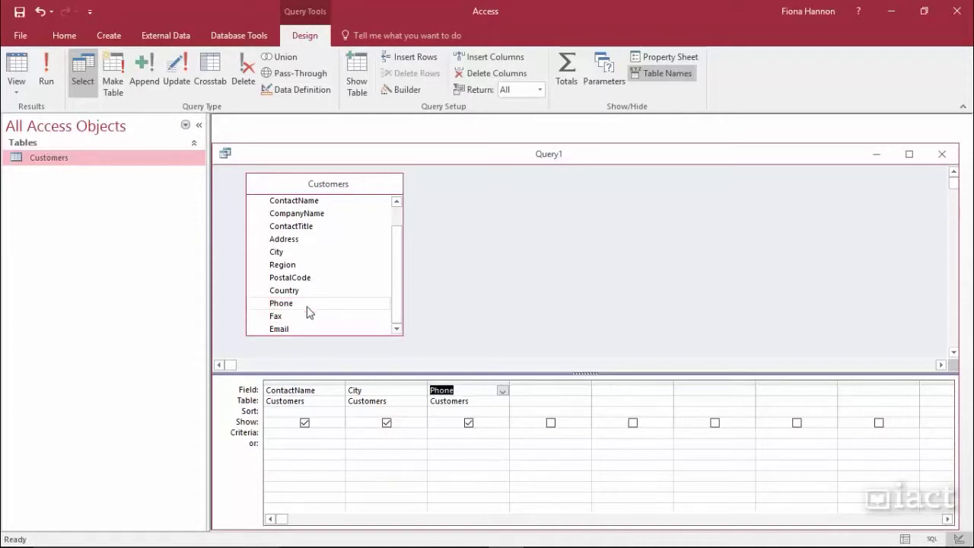
click(318, 389)
click(374, 390)
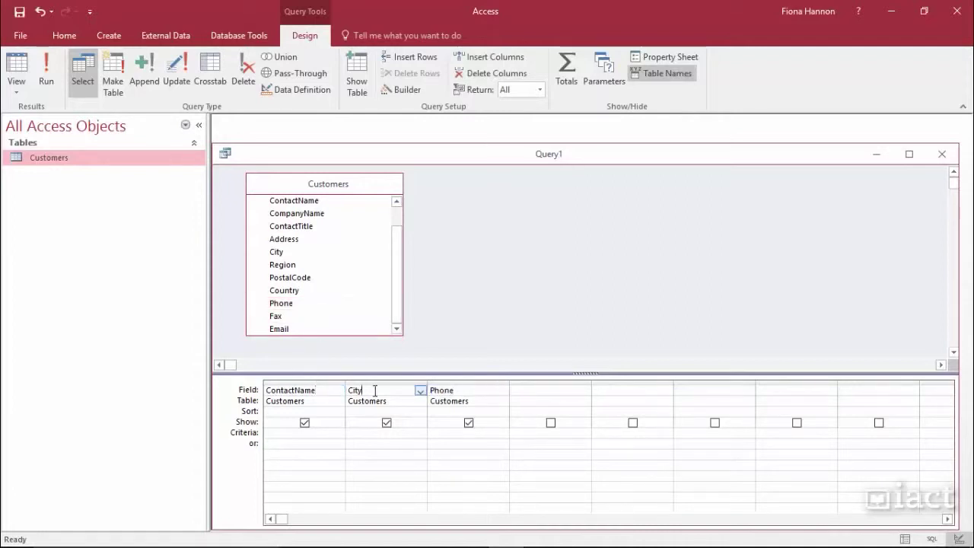
click(477, 391)
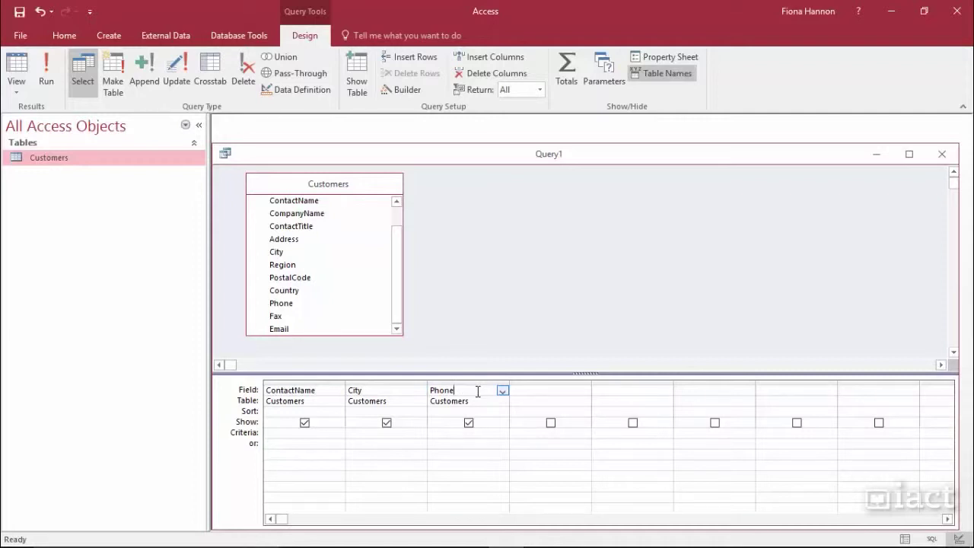
- Run the query, look through the resulting customer records, and return to Design View
click(47, 75)
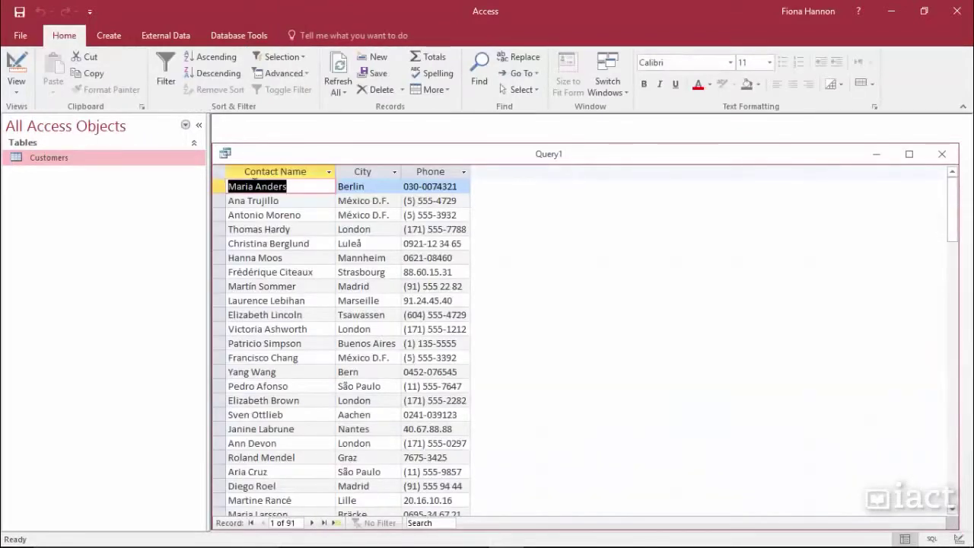
scroll(268, 219, down, 4)
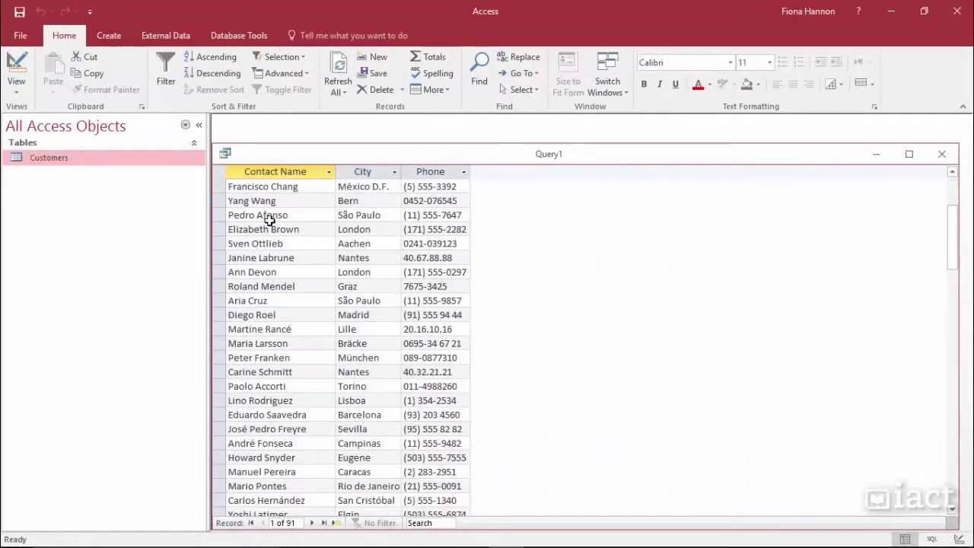
scroll(267, 218, down, 18)
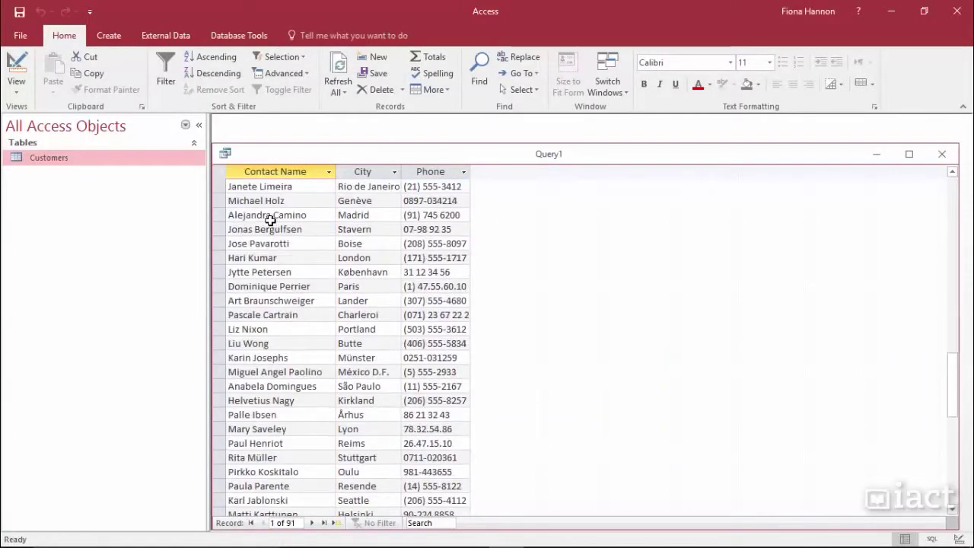
scroll(270, 220, up, 20)
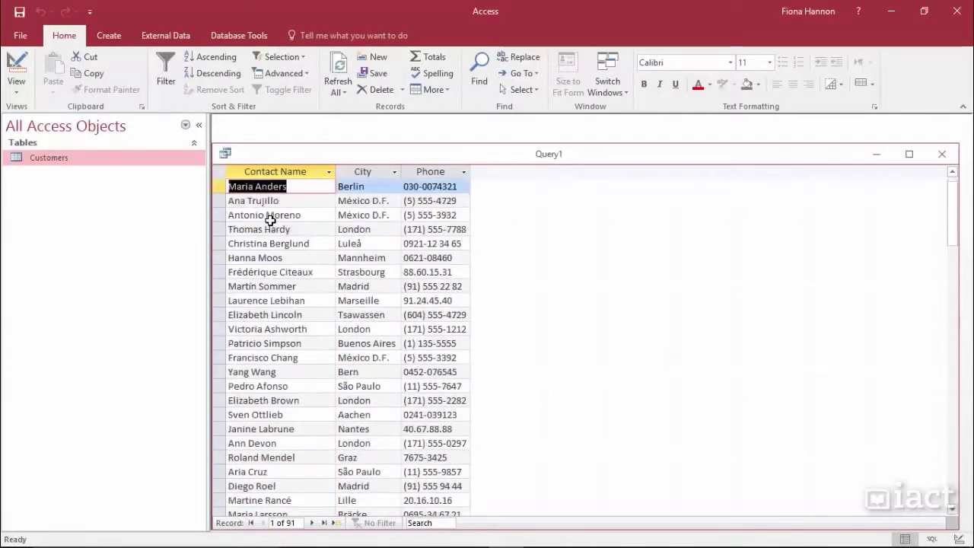
click(20, 83)
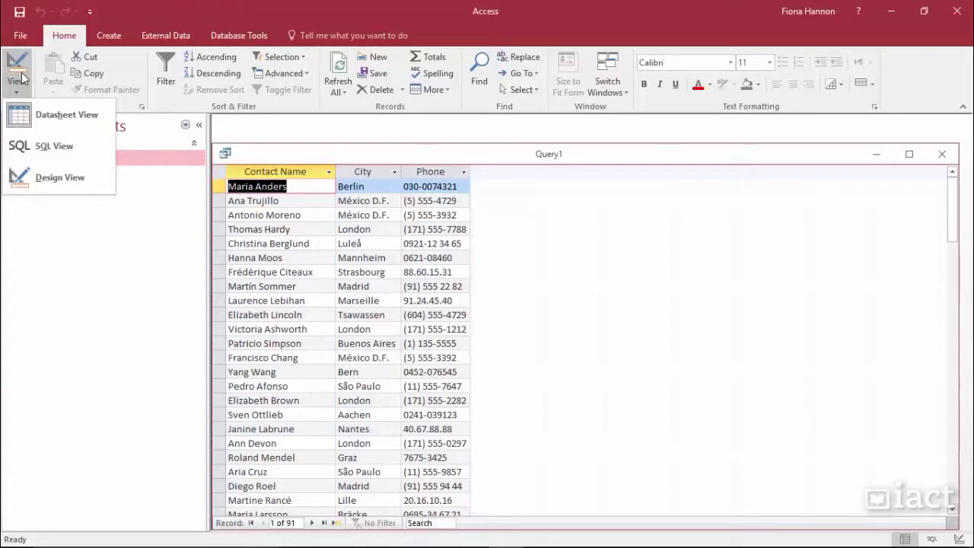
click(45, 190)
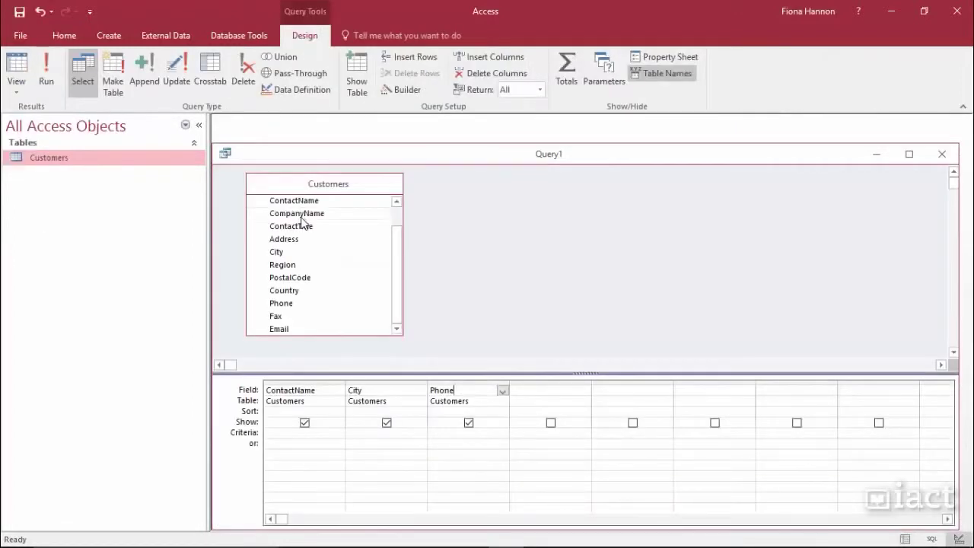
- Close the new query and save it under the name "qryCity and Phone"
click(940, 156)
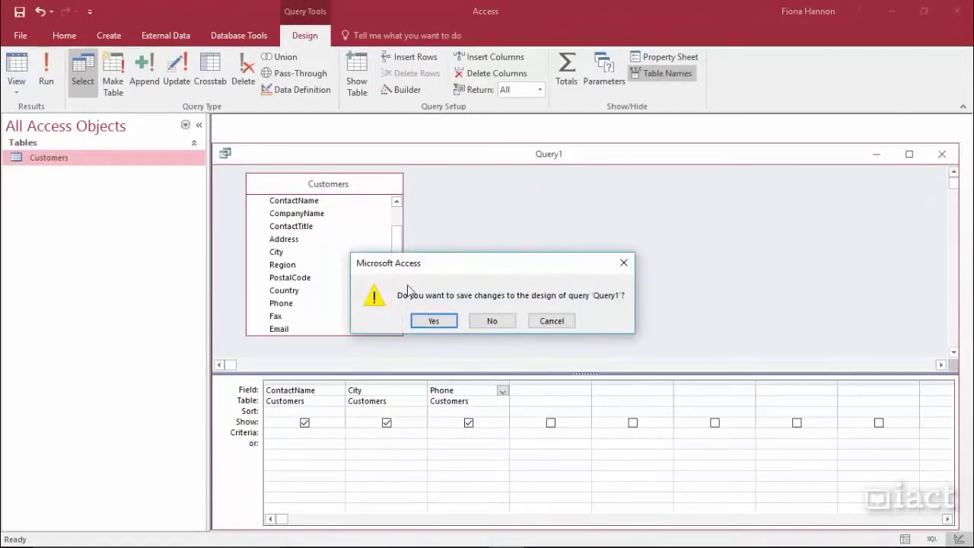
click(433, 320)
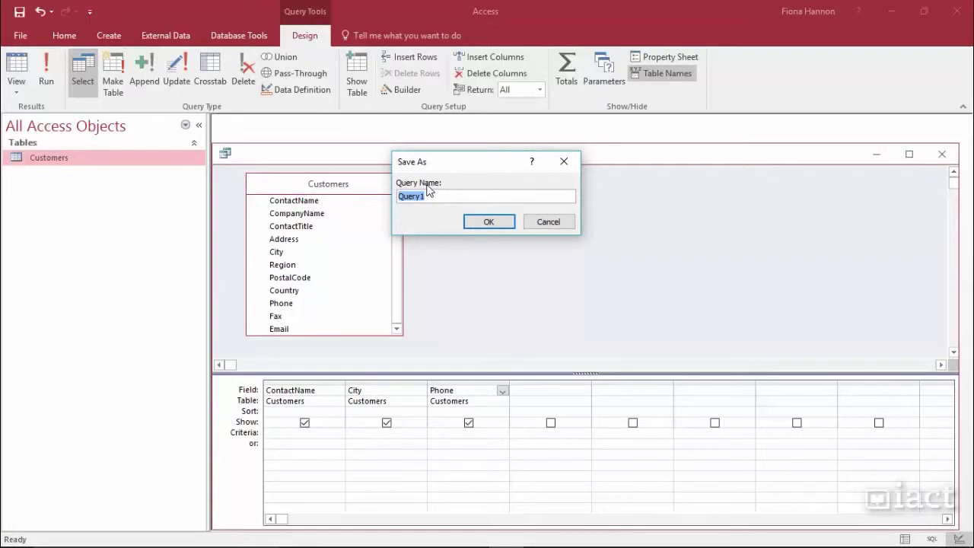
text(qry)
text(ty and Phone)
click(489, 222)
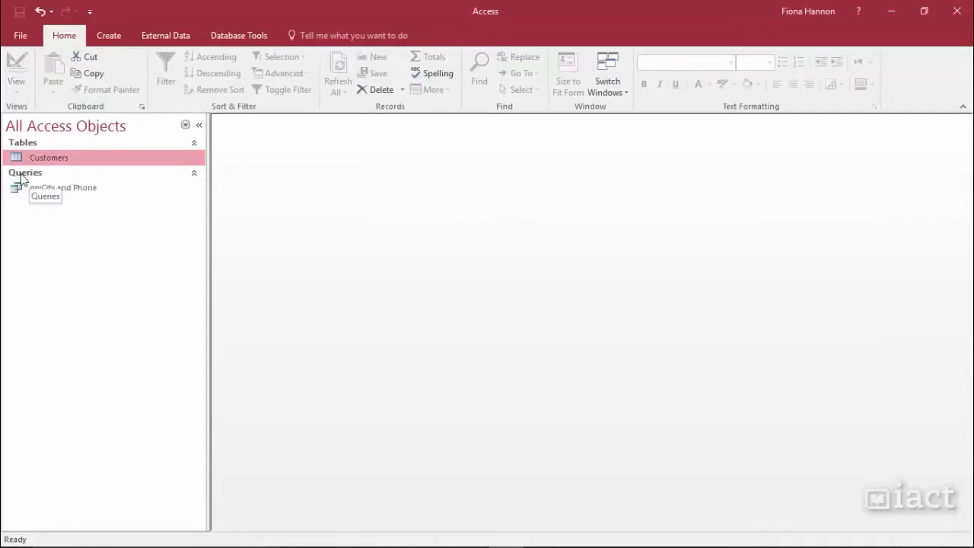
- Open the saved query qryCity and Phone to view its records and close it
click(78, 191)
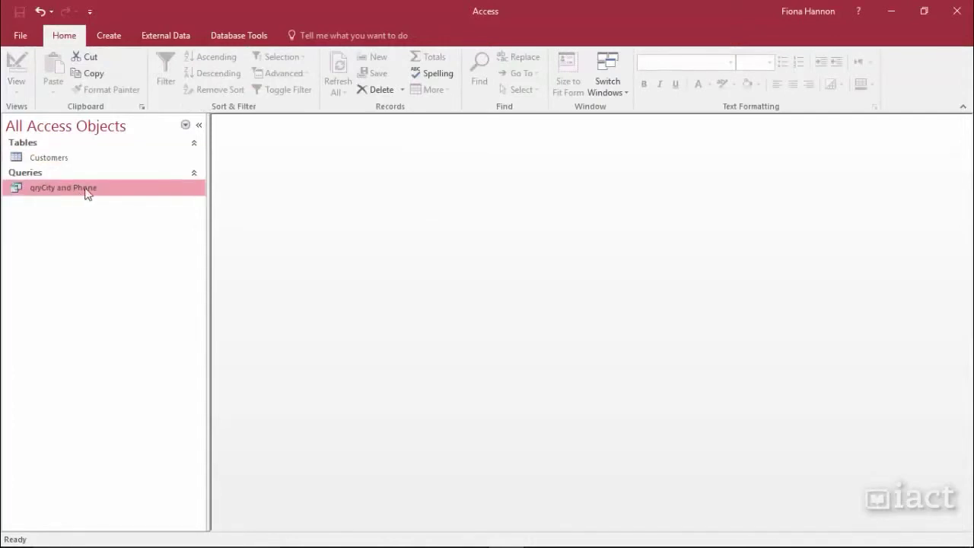
double_click(78, 192)
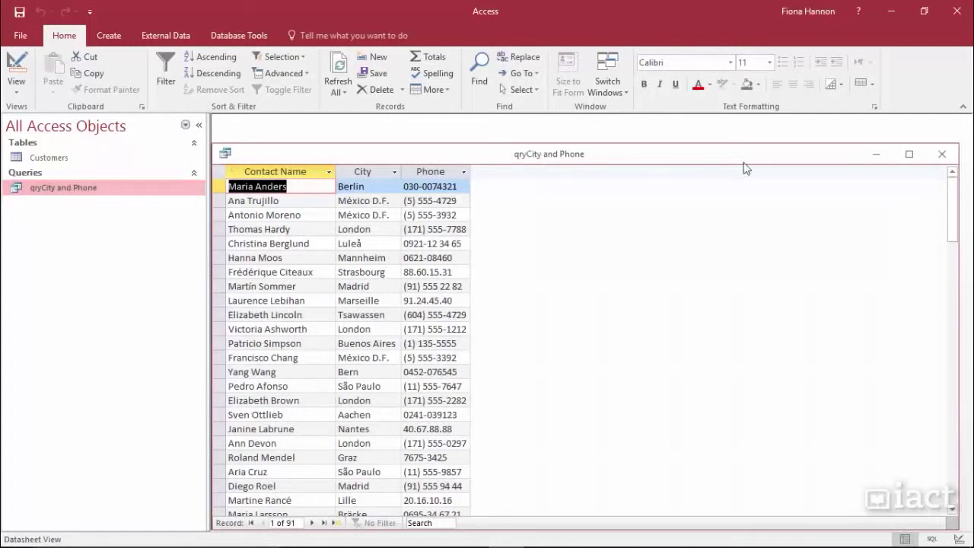
click(942, 154)
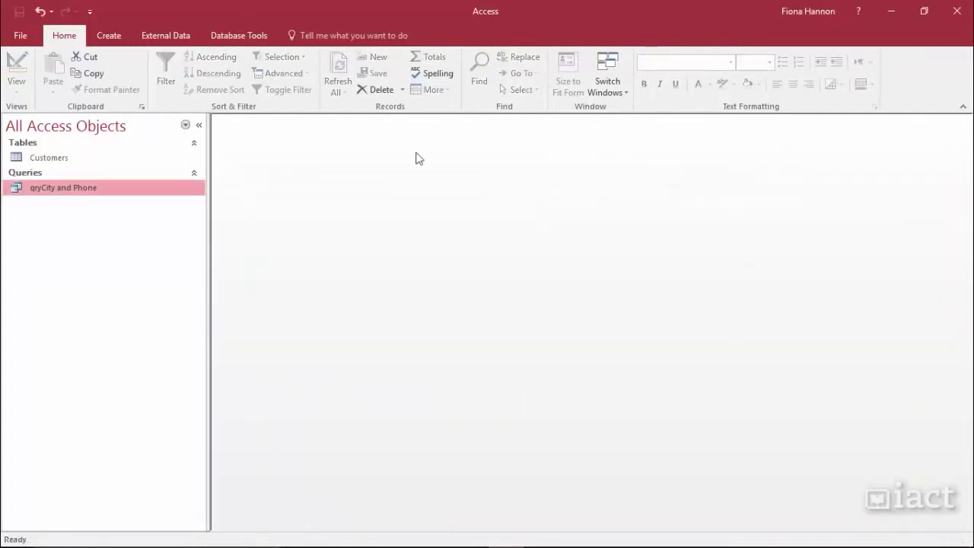
- View the qryCity and Phone query in Design View and again as a datasheet, closing it after each view
right_click(55, 192)
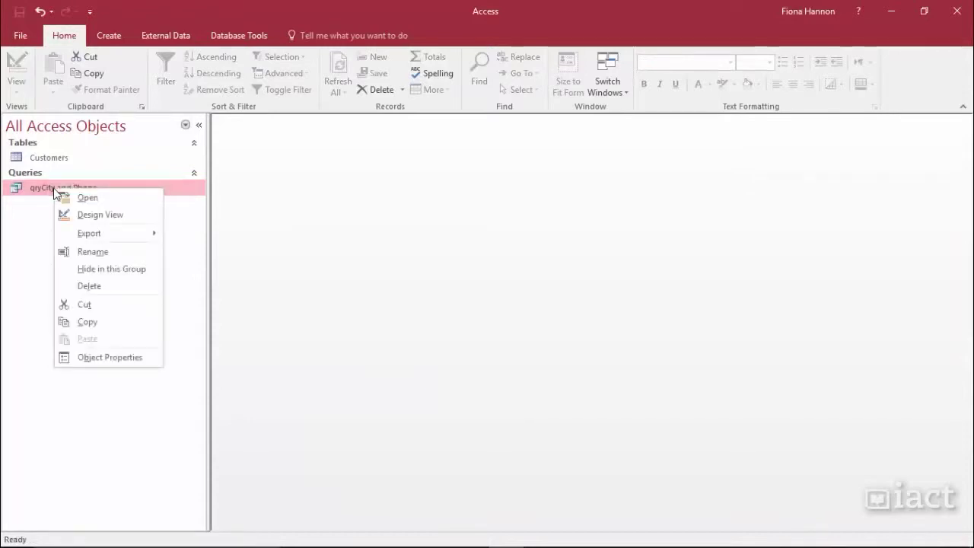
click(73, 216)
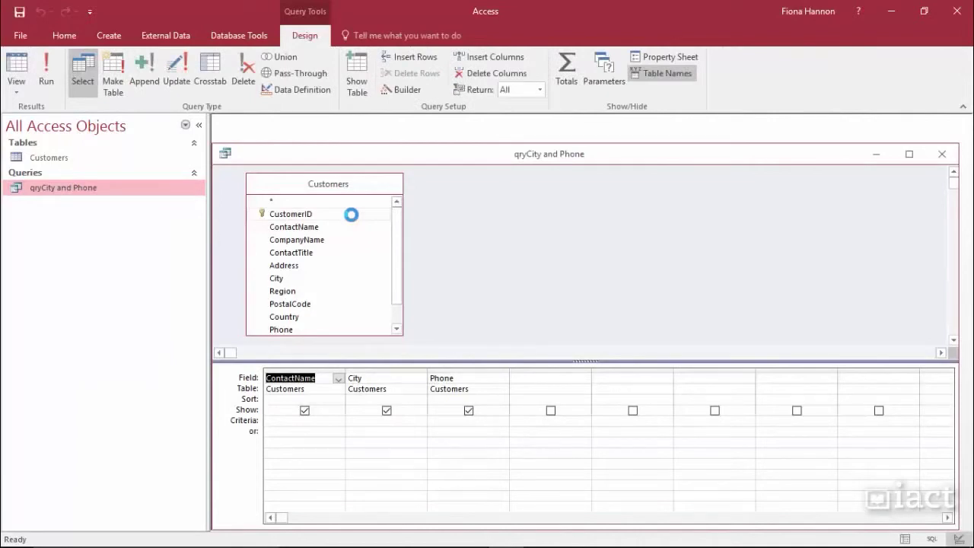
click(941, 155)
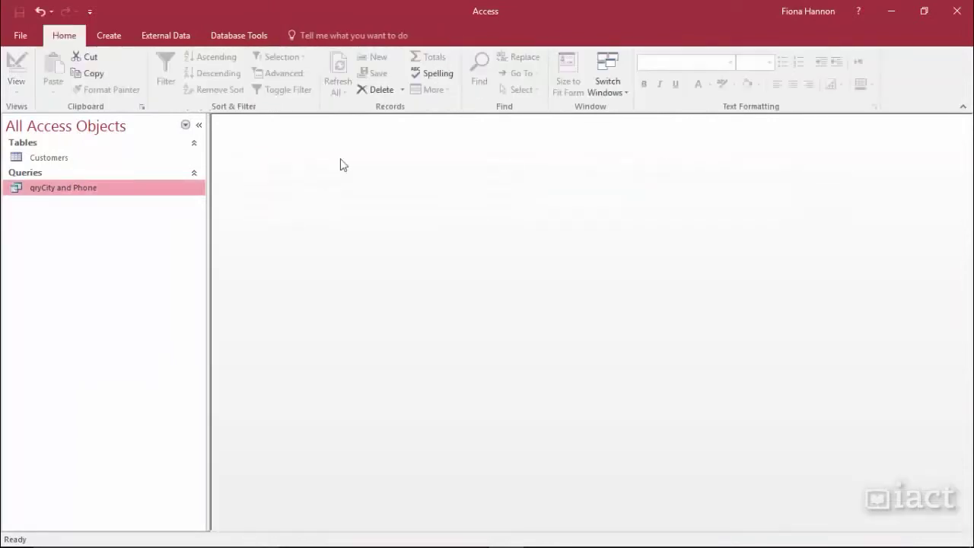
double_click(69, 187)
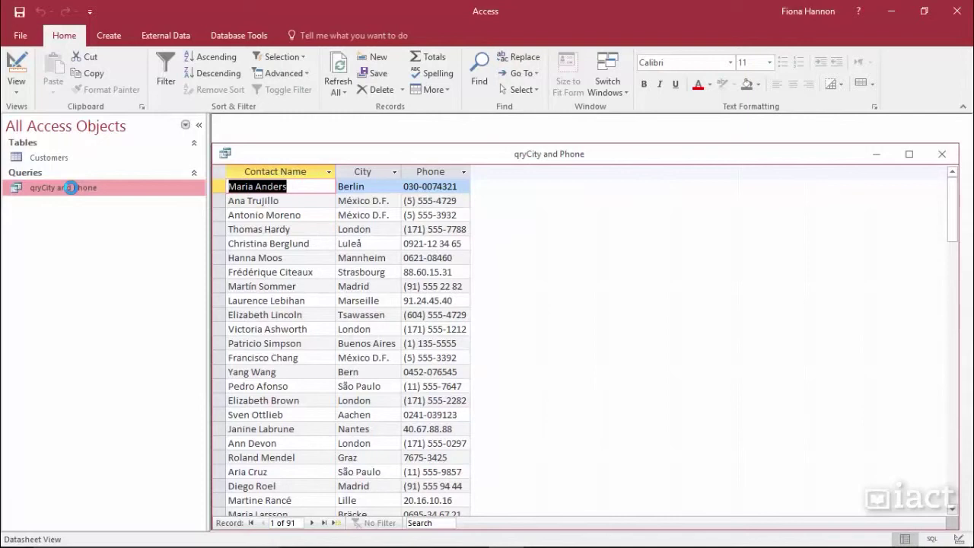
click(948, 156)
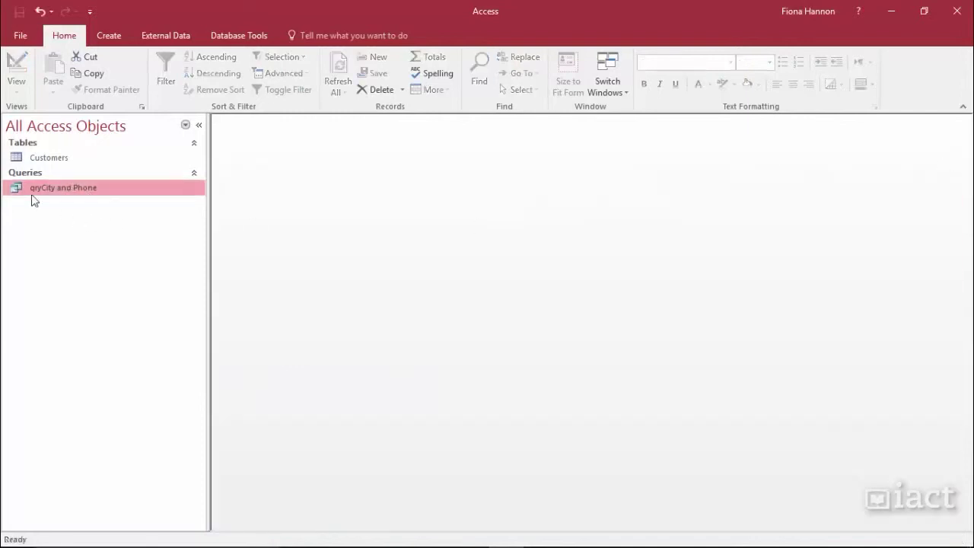